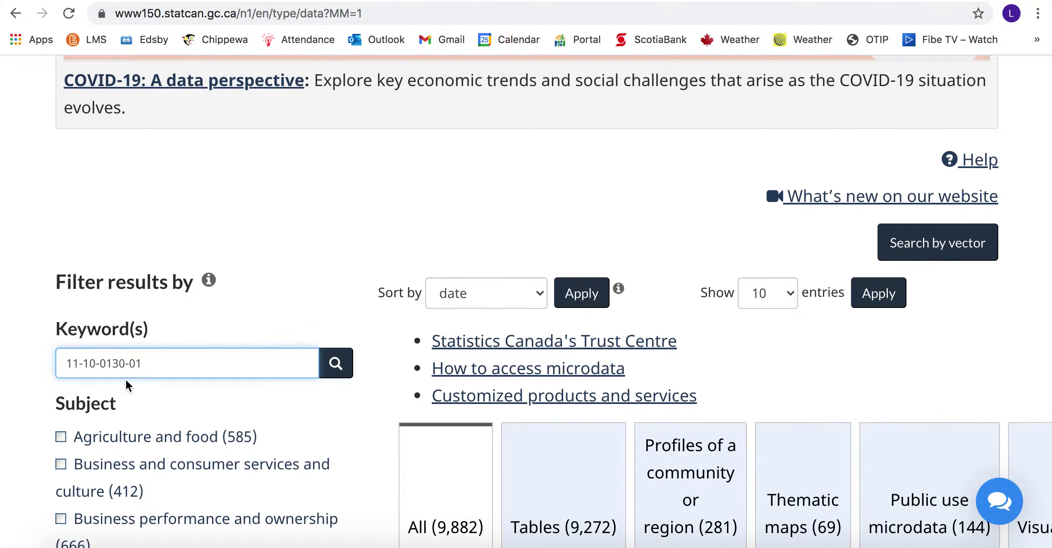
scroll(216, 371, "down", 3)
key("Return")
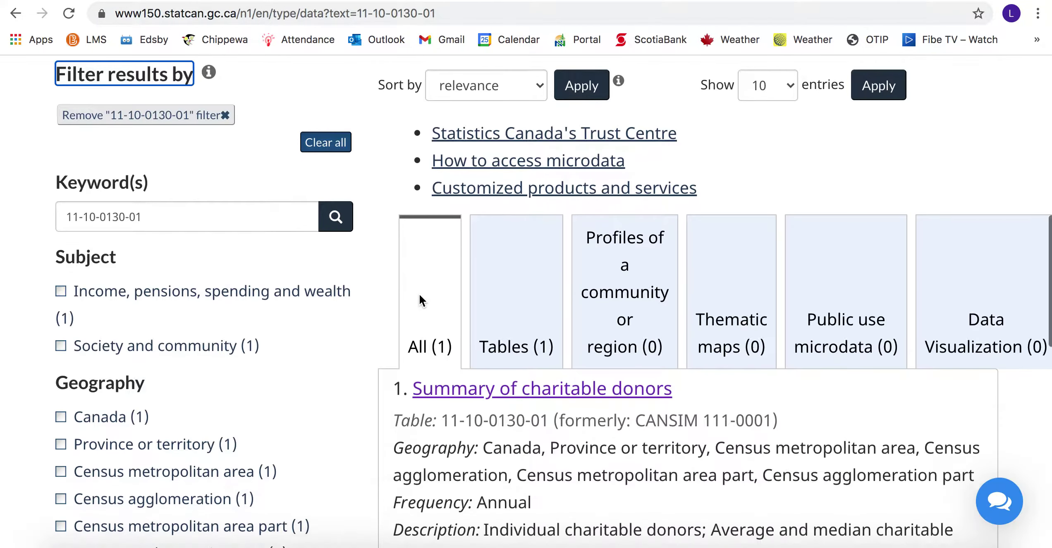
scroll(420, 294, "down", 1)
left_click(453, 363)
scroll(445, 364, "down", 6)
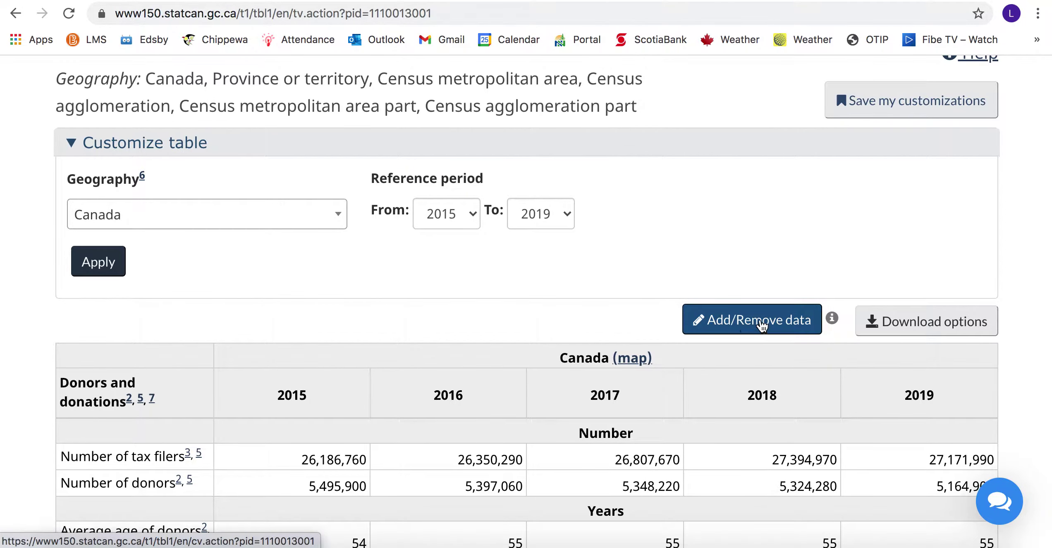
scroll(742, 414, "down", 4)
scroll(742, 413, "up", 4)
scroll(742, 368, "down", 1)
In Add/Remove data, apply Canada as the table's geography
left_click(741, 303)
scroll(294, 350, "down", 5)
scroll(294, 350, "down", 4)
left_click(111, 223)
scroll(99, 308, "down", 3)
left_click(99, 289)
scroll(182, 397, "down", 6)
left_click(100, 463)
scroll(247, 233, "up", 7)
Drop tax filers, donors, average age, total, median donations and 75th-percentile income measures
left_click(208, 162)
scroll(192, 355, "down", 5)
left_click(119, 158)
left_click(119, 178)
left_click(119, 198)
left_click(119, 337)
left_click(118, 357)
left_click(118, 396)
left_click(102, 462)
scroll(390, 238, "up", 2)
scroll(391, 238, "up", 4)
scroll(391, 236, "up", 1)
left_click(397, 214)
Set the reference period to run from 1997 to 2019
left_click(187, 273)
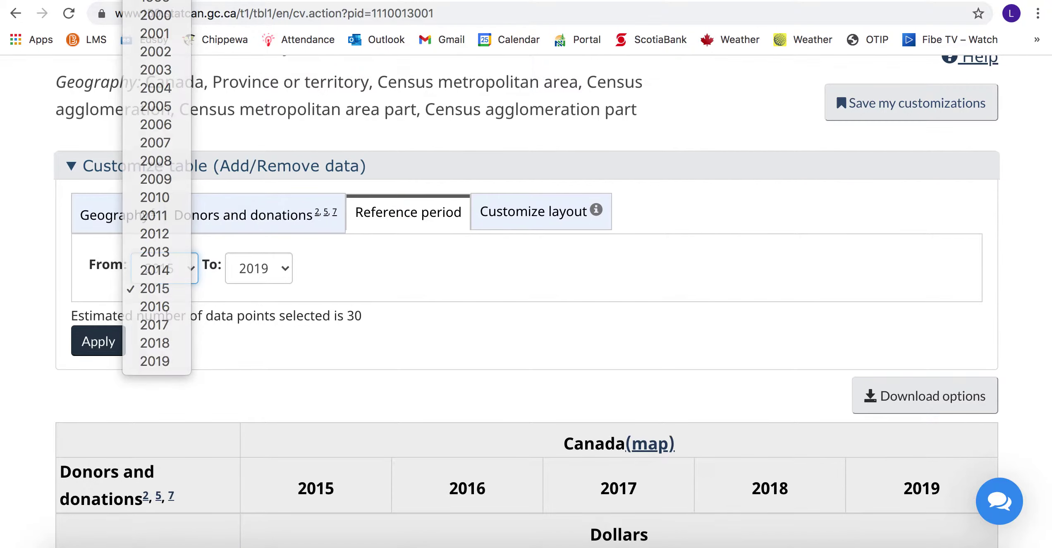
left_click(138, 248)
left_click(256, 272)
left_click(248, 276)
left_click(106, 340)
Lay out the table with reference periods as rows and donors and donations as columns
left_click(520, 211)
left_click(541, 297)
left_click(649, 329)
scroll(629, 364, "down", 2)
left_click(100, 372)
scroll(300, 420, "down", 5)
scroll(300, 419, "down", 3)
scroll(148, 500, "down", 3)
scroll(148, 501, "down", 5)
scroll(148, 501, "up", 10)
scroll(148, 499, "up", 1)
scroll(452, 177, "up", 2)
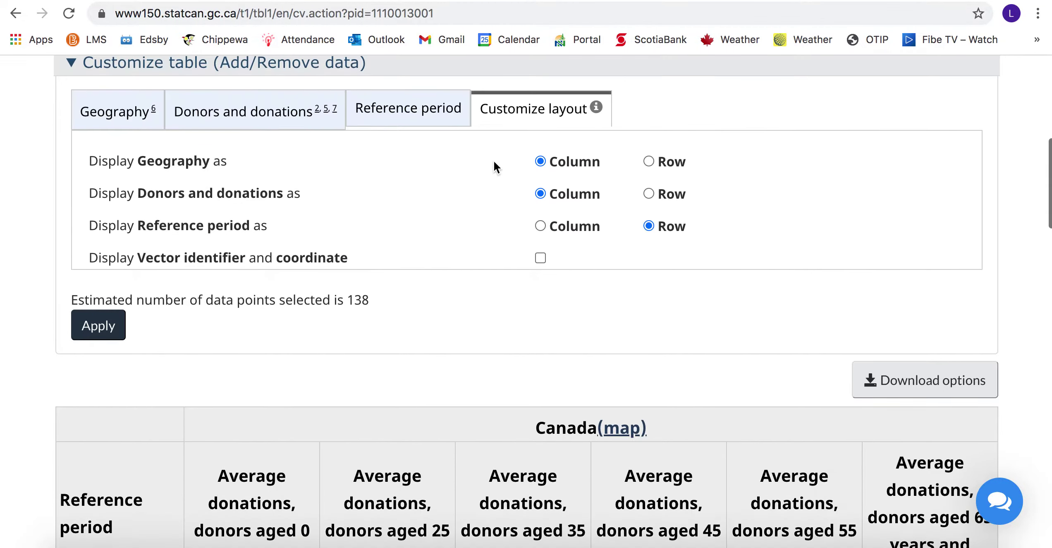
left_click(911, 380)
left_click(423, 191)
left_click(109, 536)
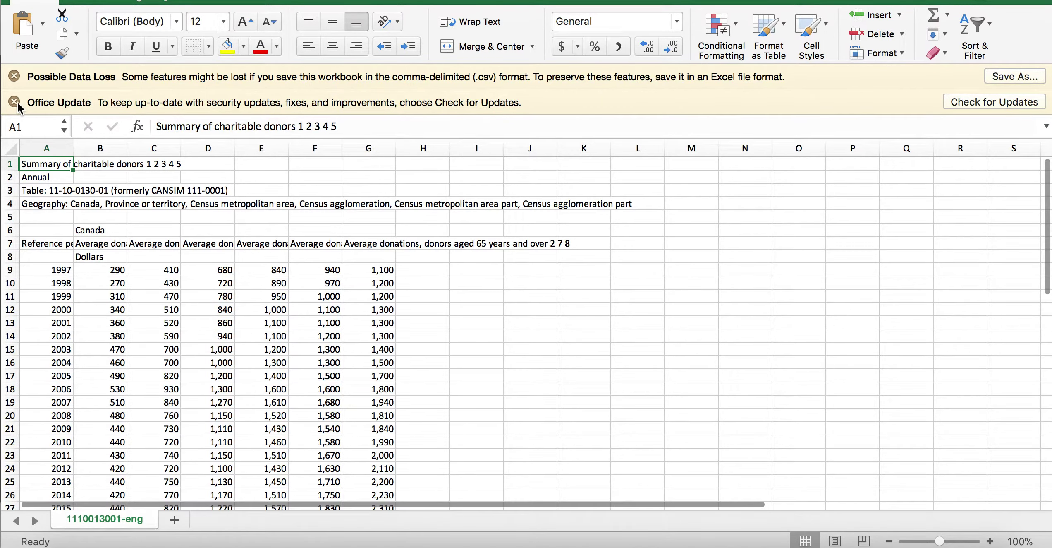
left_click(15, 102)
left_click(14, 76)
scroll(313, 261, "down", 3)
scroll(314, 262, "up", 3)
scroll(314, 261, "down", 10)
scroll(263, 336, "up", 6)
scroll(265, 342, "down", 7)
scroll(202, 342, "up", 8)
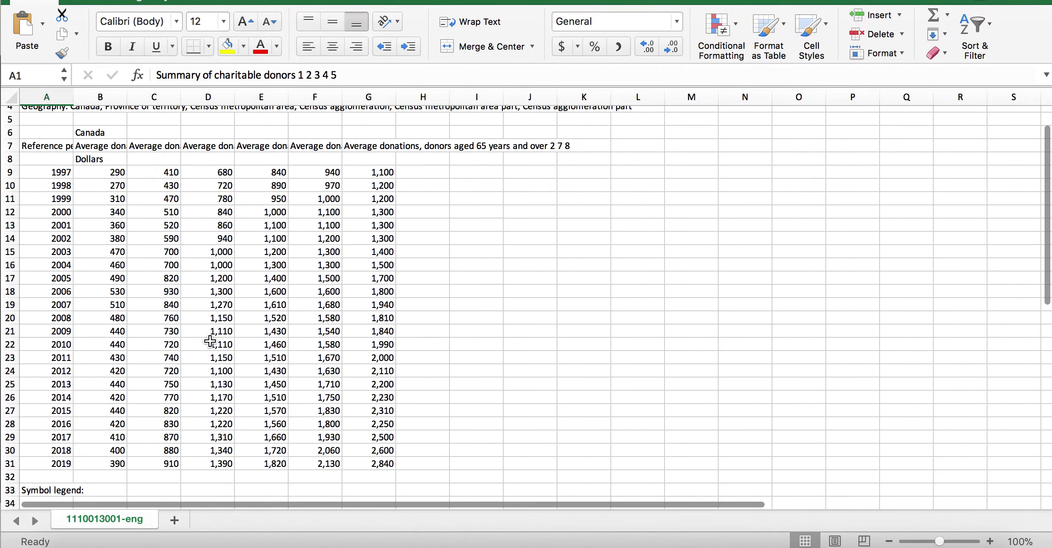
scroll(205, 339, "down", 9)
scroll(164, 325, "up", 9)
scroll(184, 345, "down", 2)
Insert a Line with Markers chart from B7:G31 and enlarge it to about 20.83 × 13.19 cm
left_click(90, 137)
left_click_drag(102, 140, 388, 450)
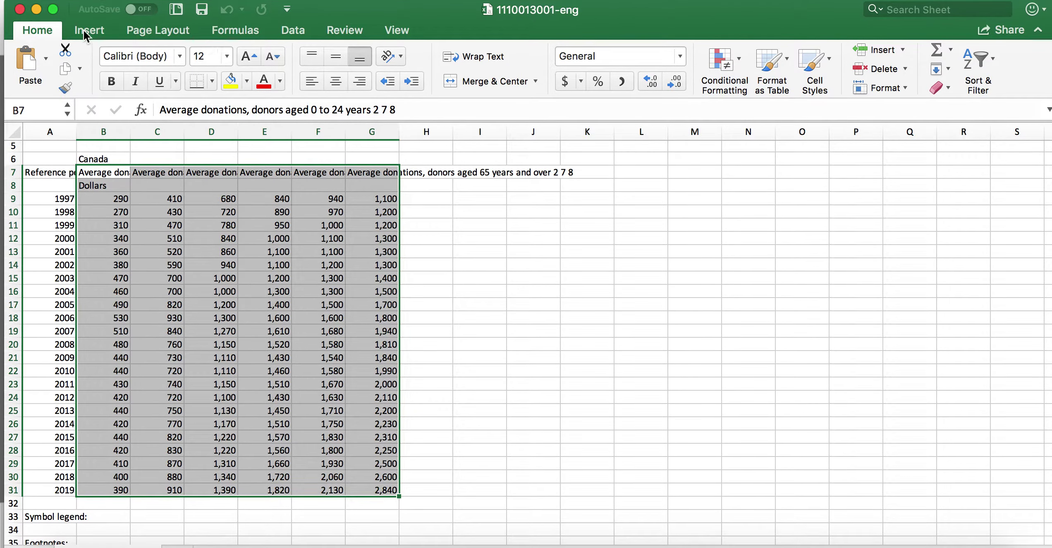
left_click(85, 32)
left_click(451, 68)
left_click(743, 156)
left_click_drag(693, 251, 707, 158)
left_click_drag(707, 433, 900, 472)
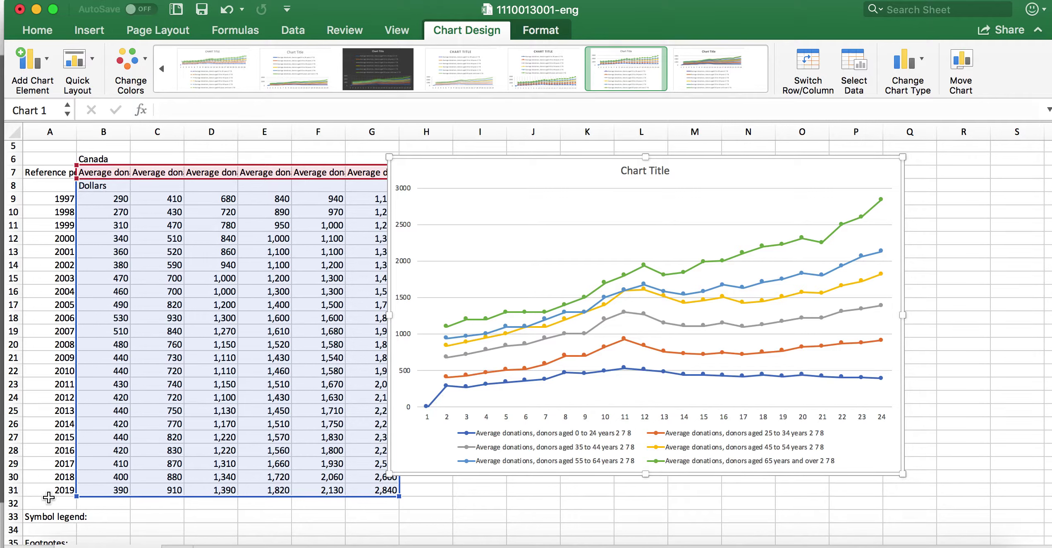
Use the column A years 1997–2019 as the horizontal axis labels via Select Data
left_click(485, 418)
right_click(569, 415)
left_click(590, 462)
left_click(716, 304)
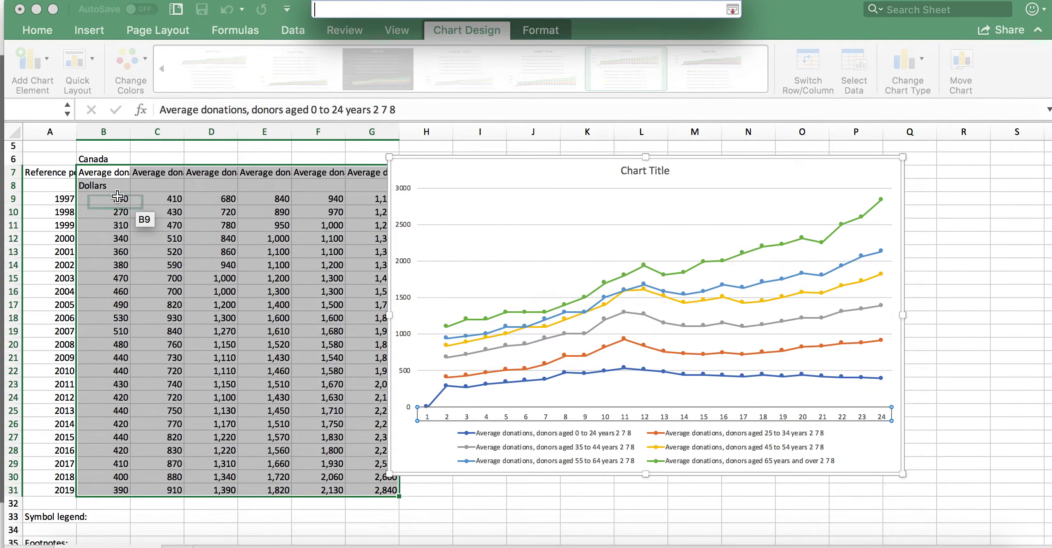
left_click_drag(51, 199, 40, 490)
left_click(696, 417)
Add 'Axis Title' placeholders on the primary horizontal and primary vertical axes
left_click(628, 168)
left_click(467, 32)
left_click(467, 31)
left_click(39, 64)
mouse_move(73, 116)
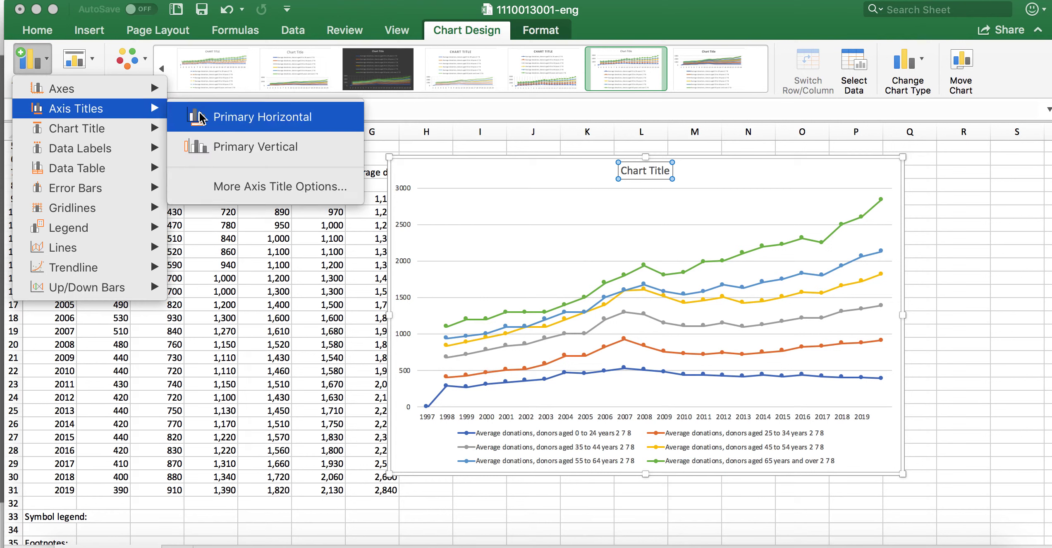
left_click(222, 116)
left_click(31, 59)
mouse_move(80, 111)
left_click(226, 149)
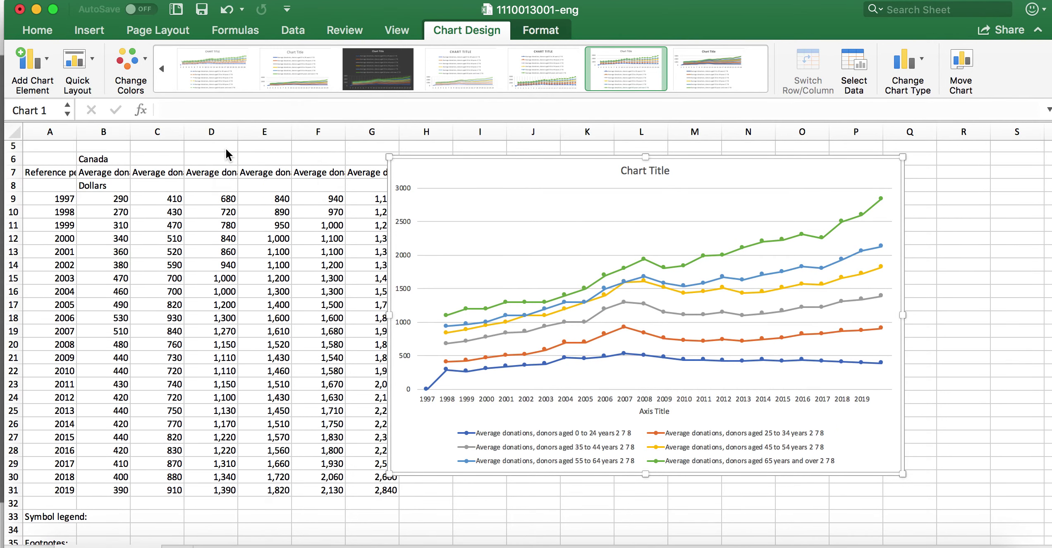